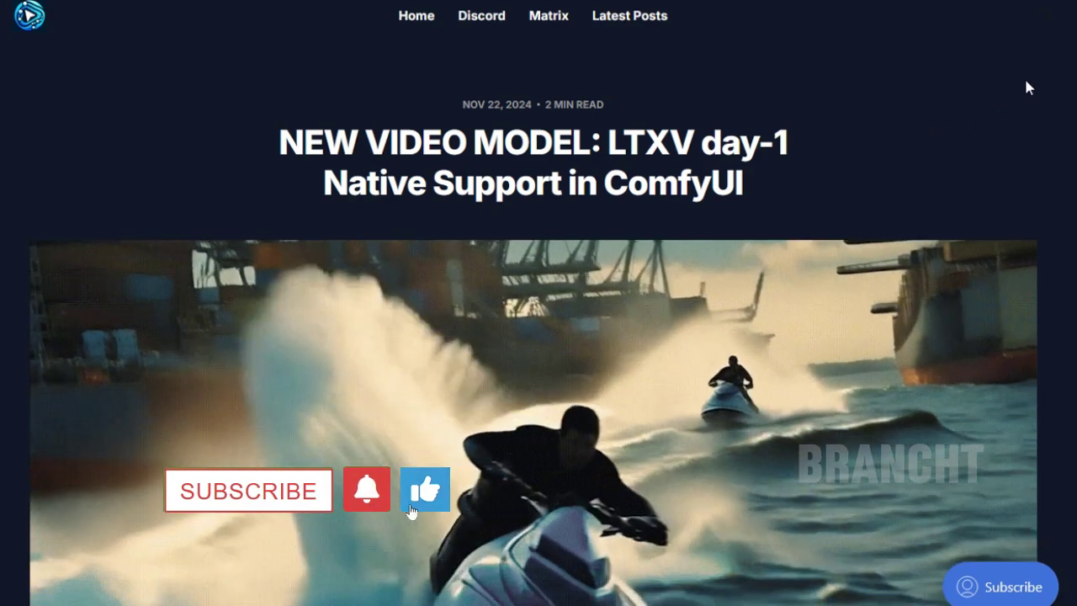
Scroll the LTX Video blog post to the Getting Started section and native workflow screenshot.
{"action": "scroll", "coordinate": [538, 336], "scroll_direction": "down", "scroll_amount": 1}
{"action": "scroll", "coordinate": [538, 336], "scroll_direction": "down", "scroll_amount": 10}
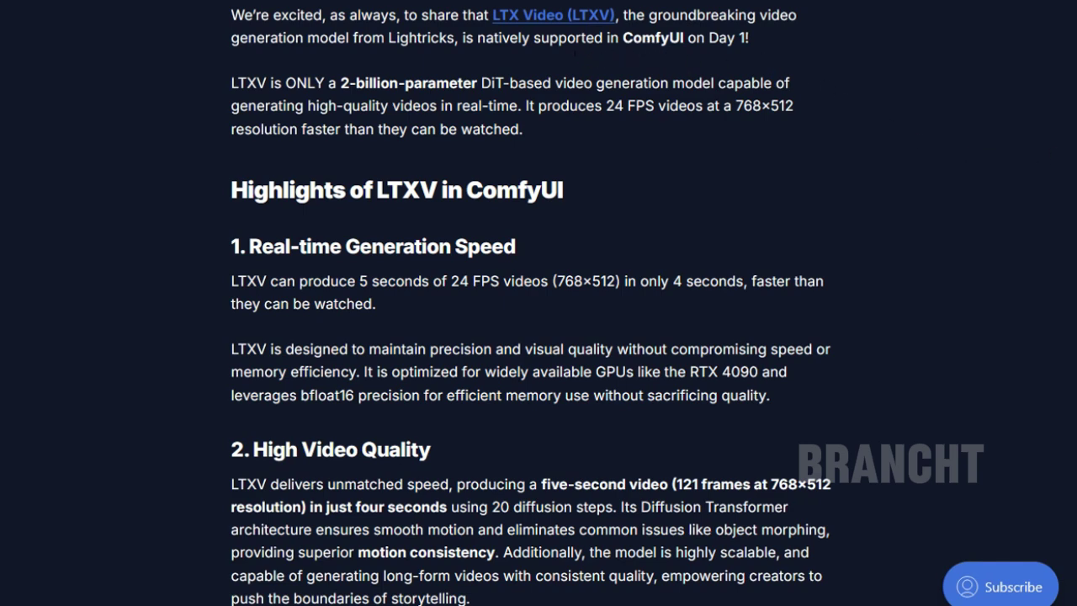
{"action": "scroll", "coordinate": [575, 53], "scroll_direction": "down", "scroll_amount": 5}
{"action": "scroll", "coordinate": [950, 290], "scroll_direction": "down", "scroll_amount": 5}
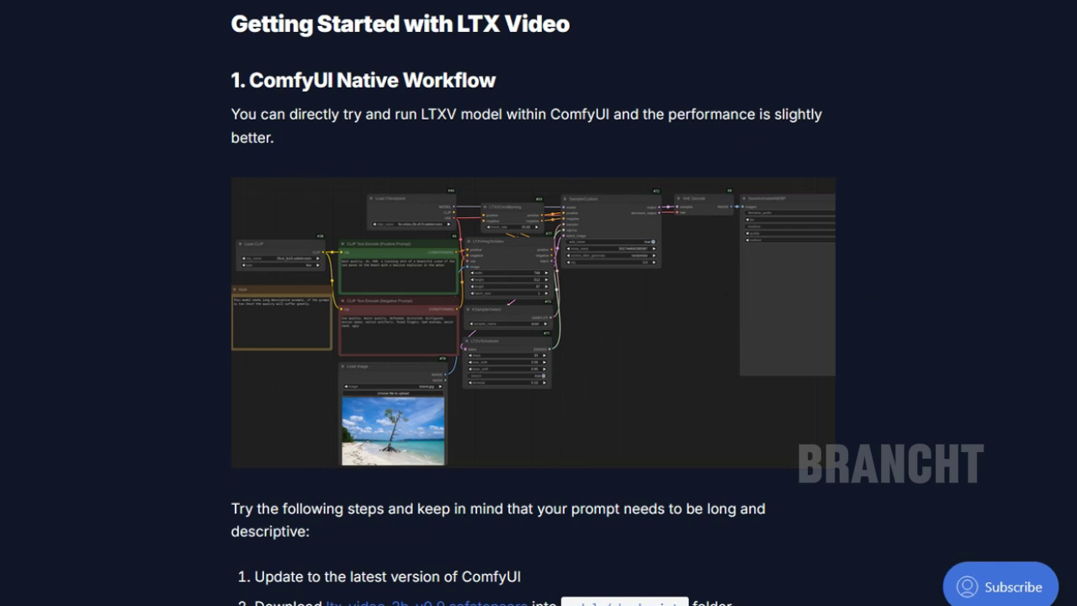
{"action": "scroll", "coordinate": [234, 312], "scroll_direction": "down", "scroll_amount": 3}
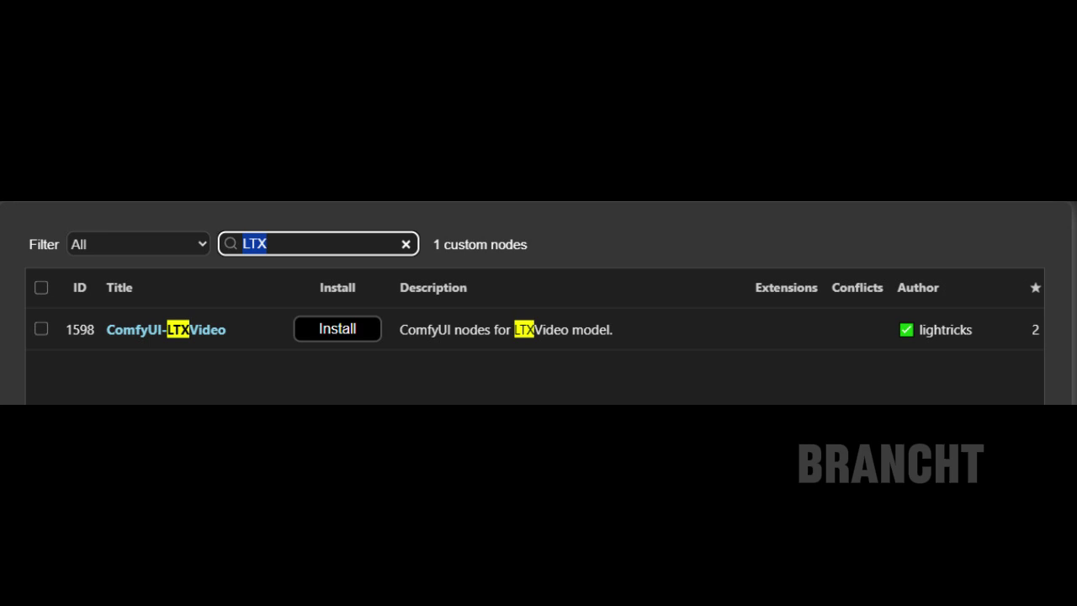
Install the Lightricks ComfyUI-LTXVideo node pack from the Custom Nodes Manager.
{"action": "left_click", "coordinate": [363, 344]}
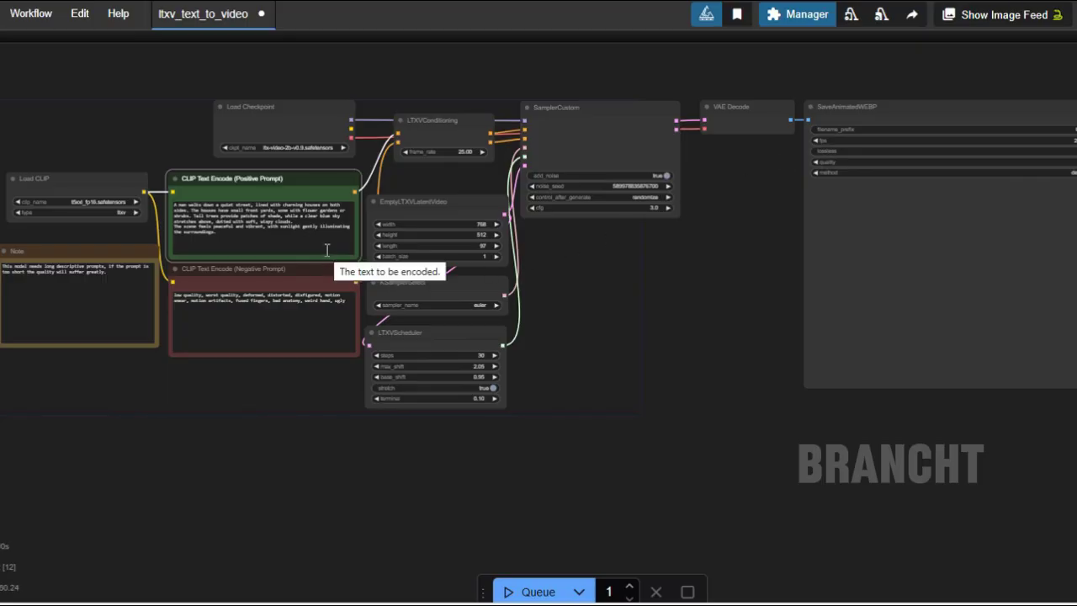
Inspect the text-to-video graph, from the sampler settings and Load CLIP to SaveAnimatedWEBP.
{"action": "scroll", "coordinate": [552, 262], "scroll_direction": "up", "scroll_amount": 1}
{"action": "scroll", "coordinate": [552, 267], "scroll_direction": "up", "scroll_amount": 3}
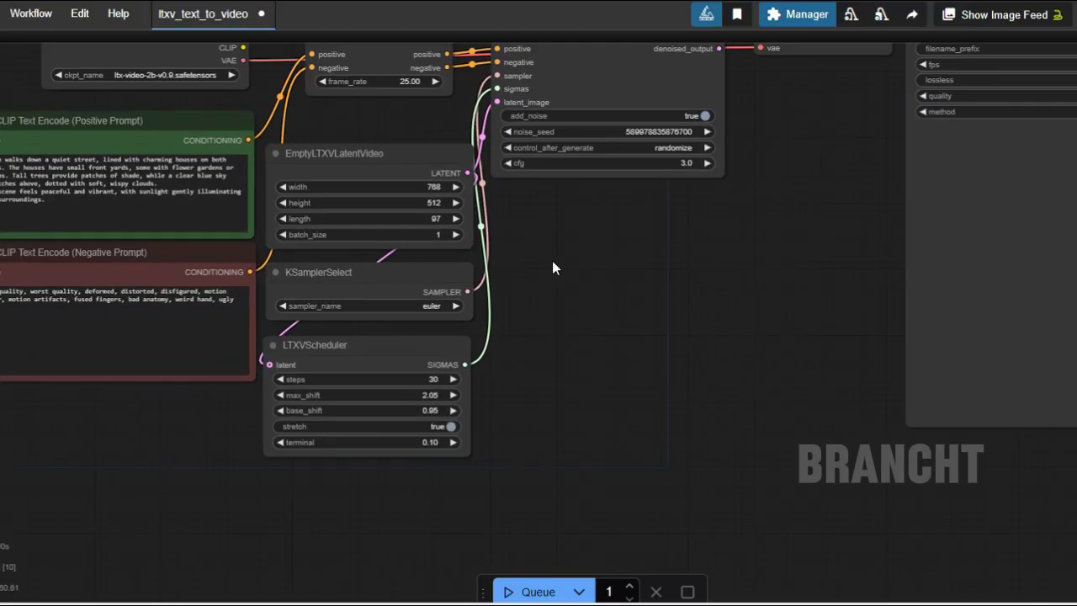
{"action": "left_click_drag", "start_coordinate": [658, 283], "coordinate": [715, 310]}
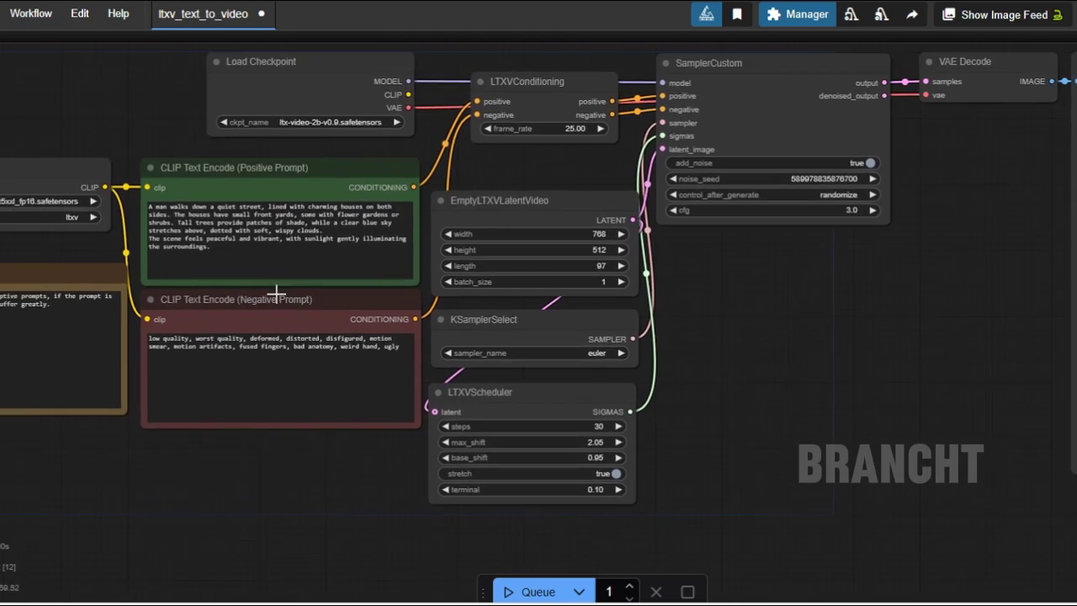
{"action": "left_click_drag", "start_coordinate": [218, 469], "coordinate": [344, 489]}
{"action": "scroll", "coordinate": [344, 489], "scroll_direction": "right", "scroll_amount": 2}
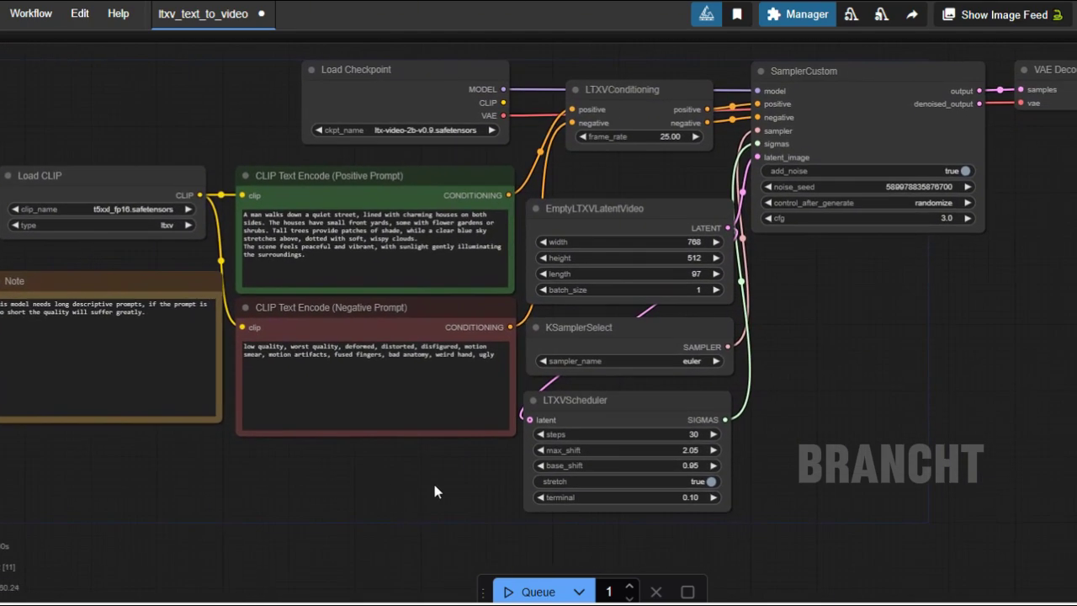
{"action": "scroll", "coordinate": [759, 409], "scroll_direction": "right", "scroll_amount": 3}
{"action": "left_click_drag", "start_coordinate": [759, 409], "coordinate": [477, 395]}
{"action": "scroll", "coordinate": [503, 413], "scroll_direction": "down", "scroll_amount": 2}
Queue the quiet suburban street text-to-video generation.
{"action": "left_click", "coordinate": [516, 599]}
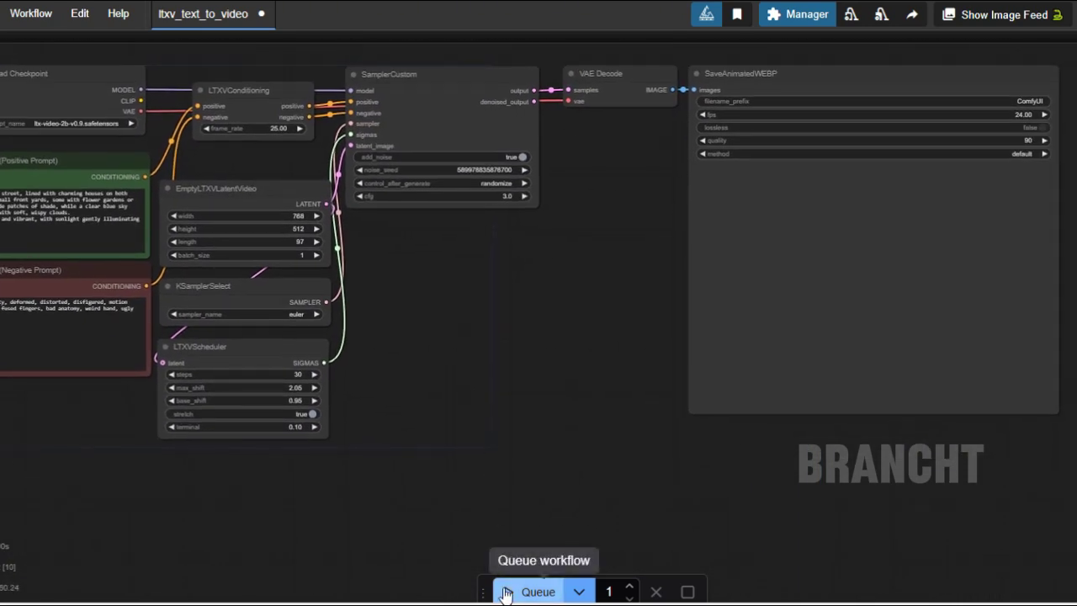
{"action": "left_click_drag", "start_coordinate": [441, 483], "coordinate": [495, 480]}
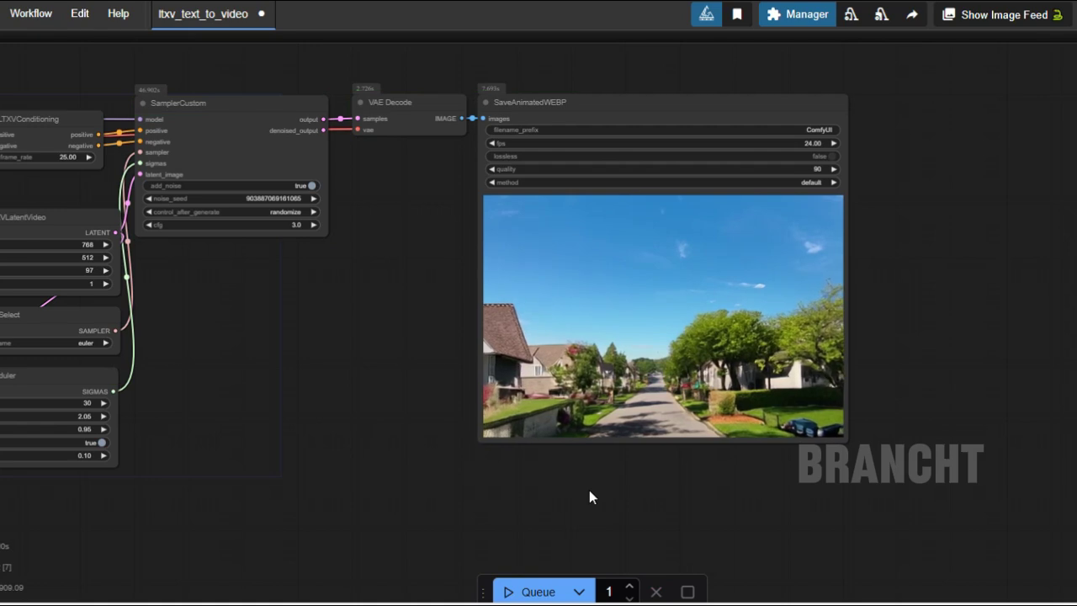
{"action": "scroll", "coordinate": [589, 496], "scroll_direction": "up", "scroll_amount": 2}
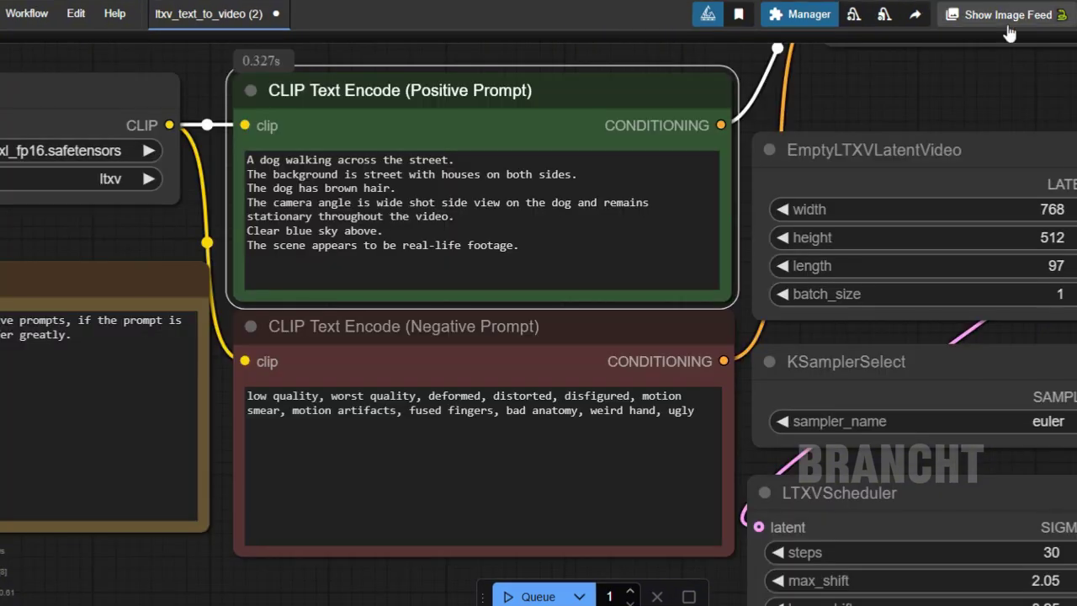
Pan ltxv_text_to_video (2) across the dog prompt, latent, sampler, scheduler and output preview.
{"action": "left_click_drag", "start_coordinate": [847, 102], "coordinate": [644, 121]}
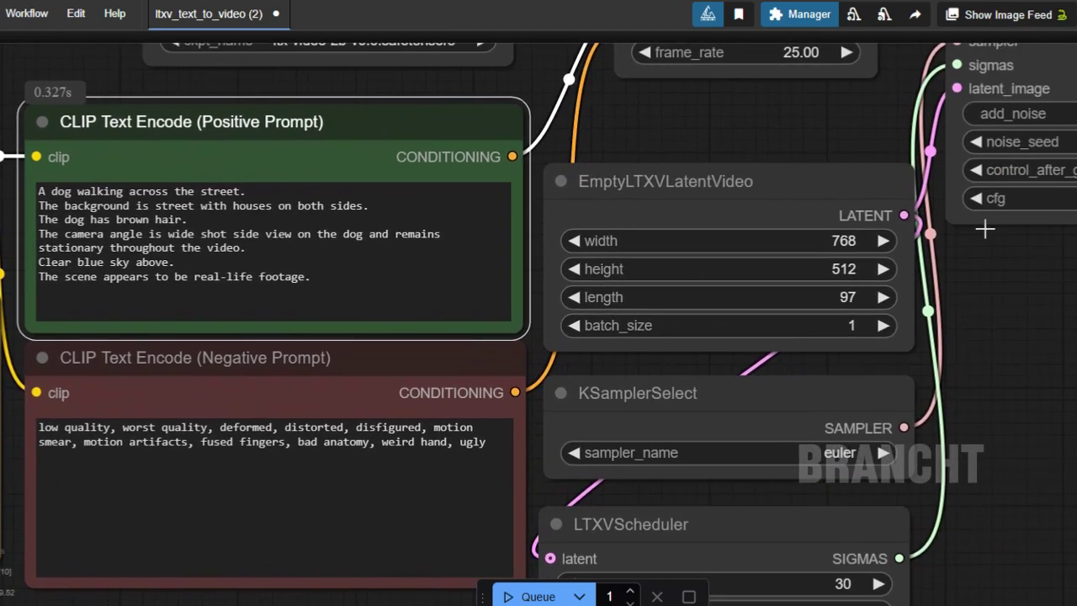
{"action": "left_click_drag", "start_coordinate": [991, 274], "coordinate": [589, 225]}
{"action": "left_click_drag", "start_coordinate": [942, 368], "coordinate": [364, 281]}
{"action": "left_click_drag", "start_coordinate": [524, 336], "coordinate": [185, 378]}
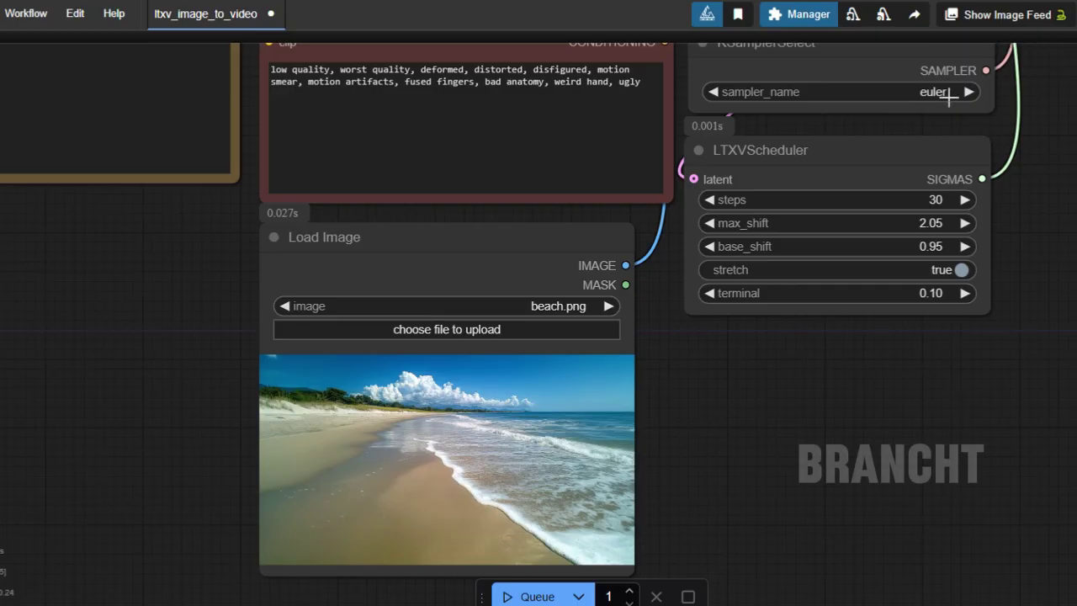
Review the beach.png Load Image node, the wave prompt and the resulting beach video preview.
{"action": "left_click_drag", "start_coordinate": [727, 434], "coordinate": [799, 418]}
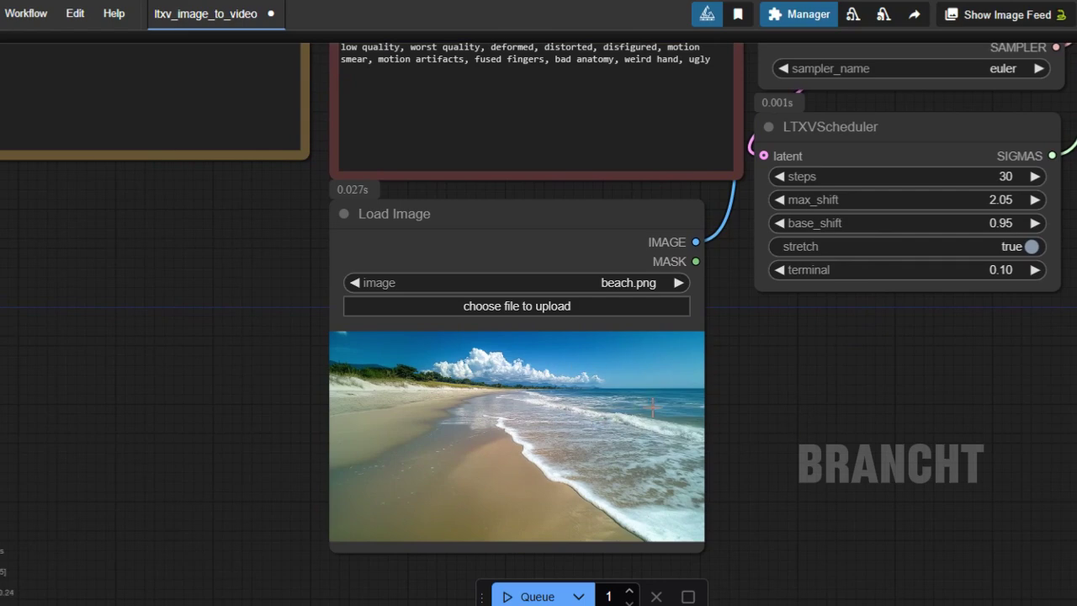
{"action": "scroll", "coordinate": [793, 420], "scroll_direction": "up", "scroll_amount": 5}
{"action": "scroll", "coordinate": [280, 418], "scroll_direction": "up", "scroll_amount": 5}
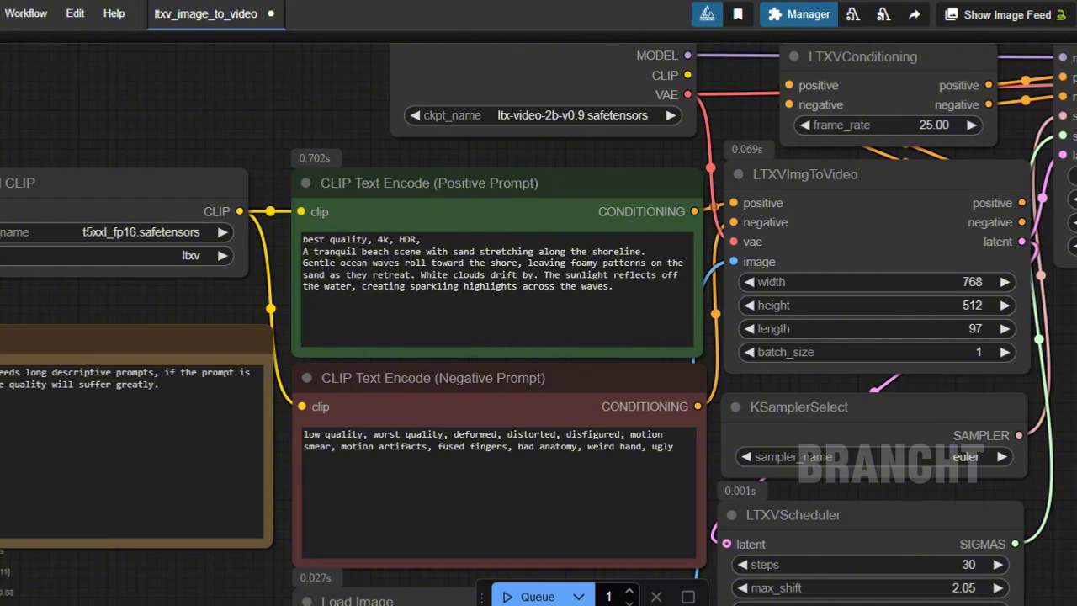
{"action": "scroll", "coordinate": [525, 415], "scroll_direction": "right", "scroll_amount": 10}
{"action": "left_click_drag", "start_coordinate": [410, 360], "coordinate": [132, 344]}
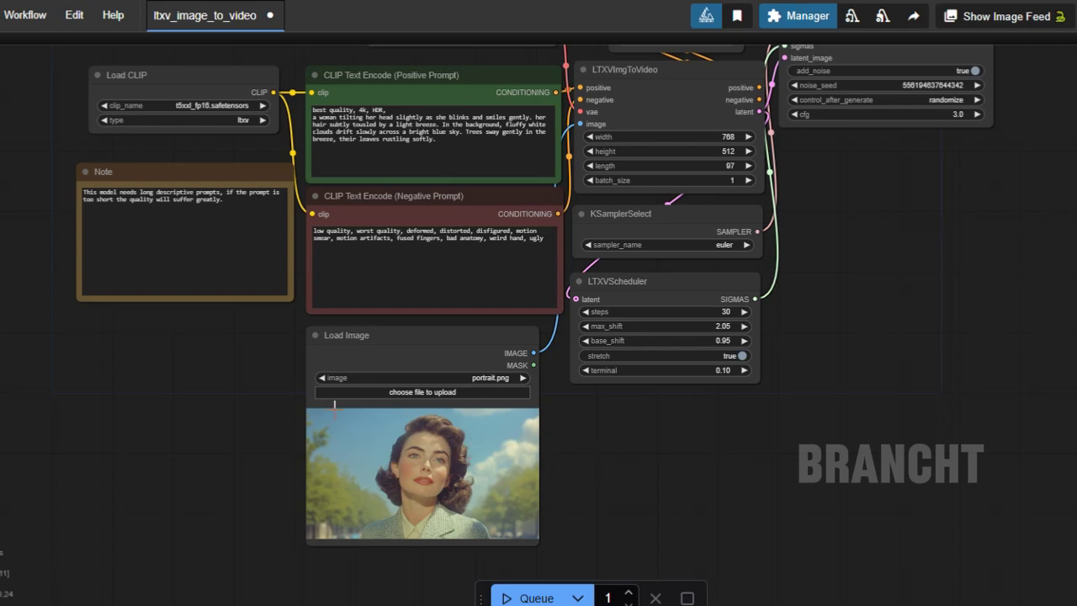
Queue image-to-video on portrait.png with the woman tilting her head and smiling prompt.
{"action": "left_click_drag", "start_coordinate": [238, 368], "coordinate": [264, 480]}
{"action": "scroll", "coordinate": [281, 441], "scroll_direction": "up", "scroll_amount": 3}
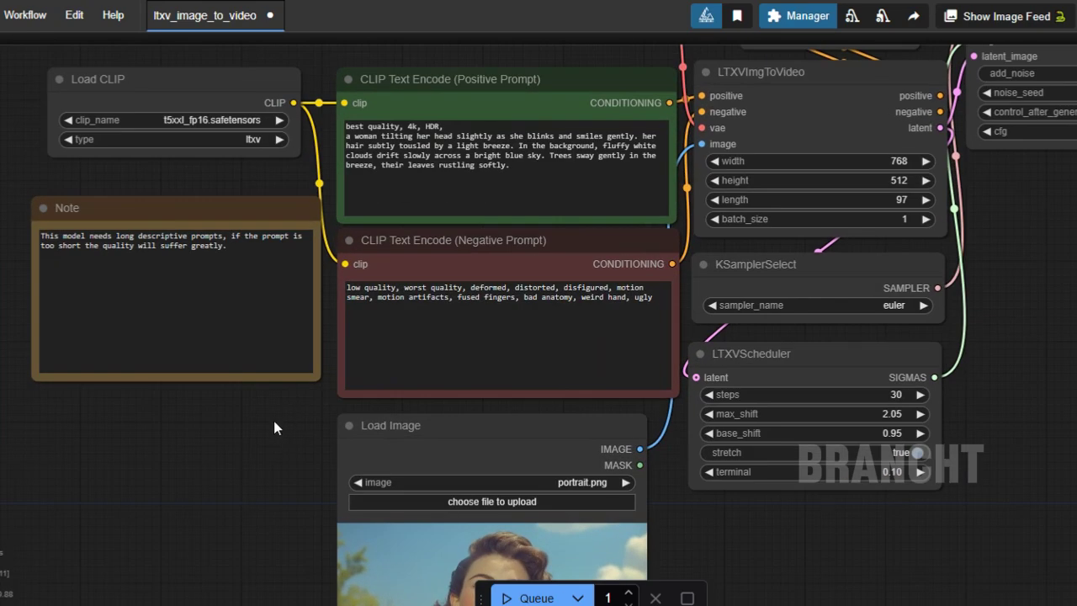
{"action": "scroll", "coordinate": [274, 419], "scroll_direction": "up", "scroll_amount": 2}
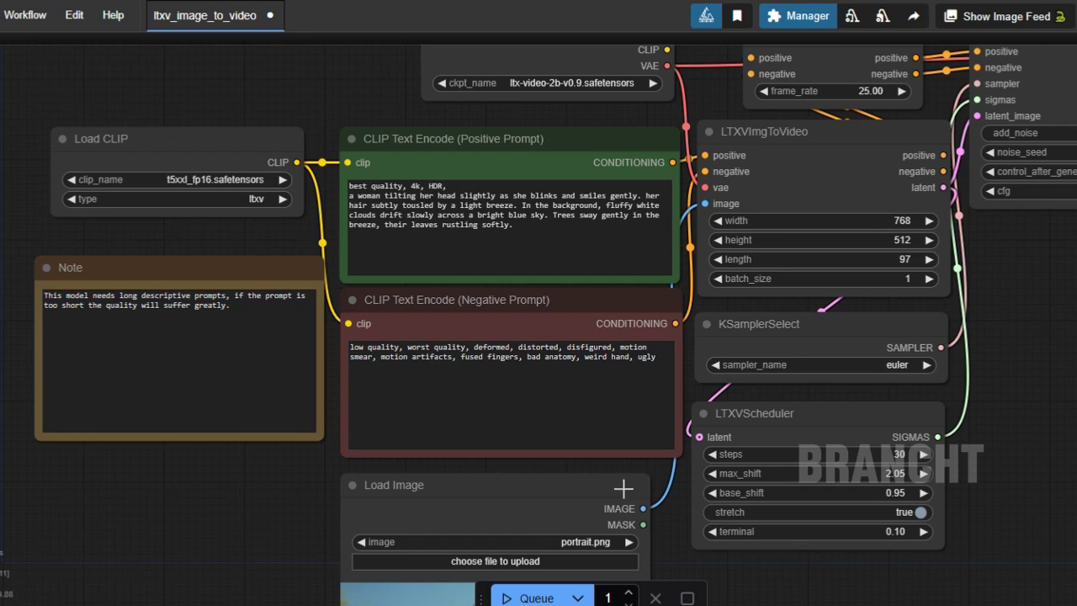
{"action": "left_click", "coordinate": [526, 598]}
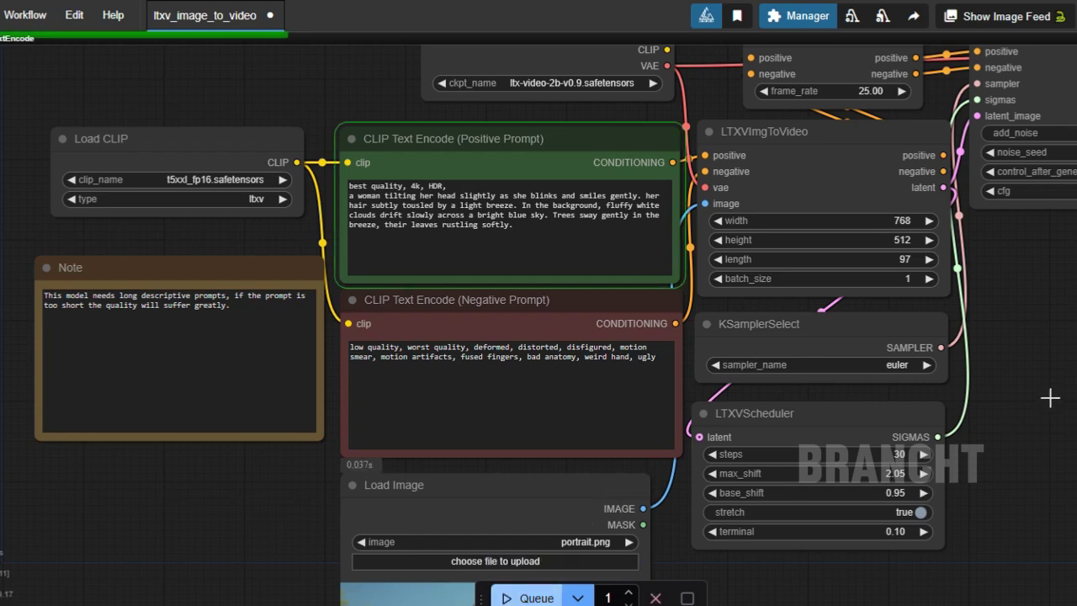
{"action": "scroll", "coordinate": [1050, 399], "scroll_direction": "down", "scroll_amount": 5}
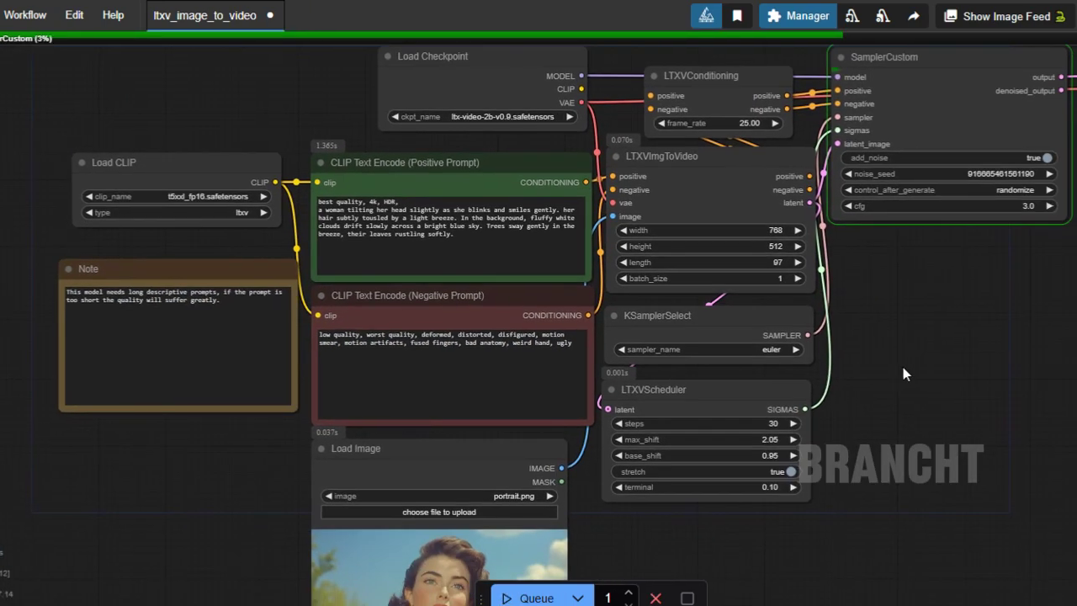
{"action": "scroll", "coordinate": [909, 370], "scroll_direction": "down", "scroll_amount": 2}
{"action": "scroll", "coordinate": [455, 110], "scroll_direction": "up", "scroll_amount": 4}
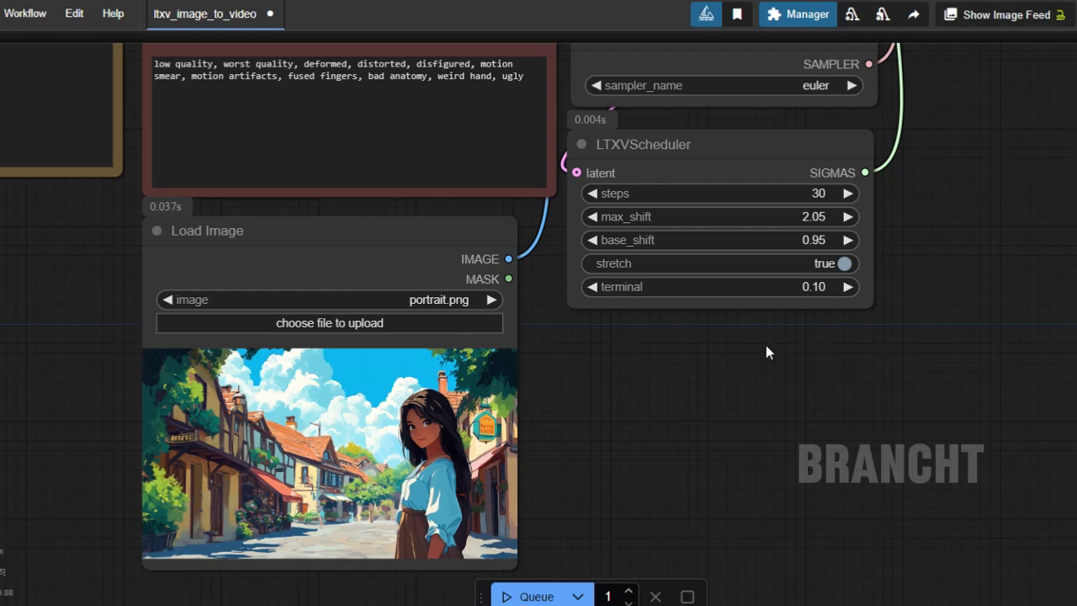
Review the anime village image, the girl prompt and sampler, and the village-girl preview.
{"action": "left_click_drag", "start_coordinate": [732, 383], "coordinate": [872, 353]}
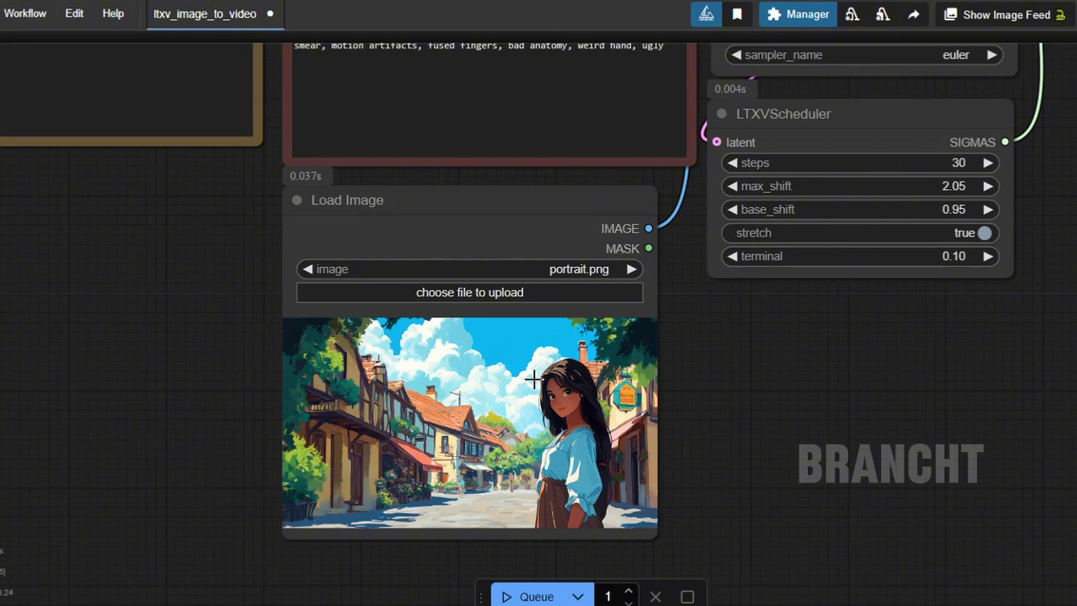
{"action": "left_click_drag", "start_coordinate": [776, 379], "coordinate": [745, 517]}
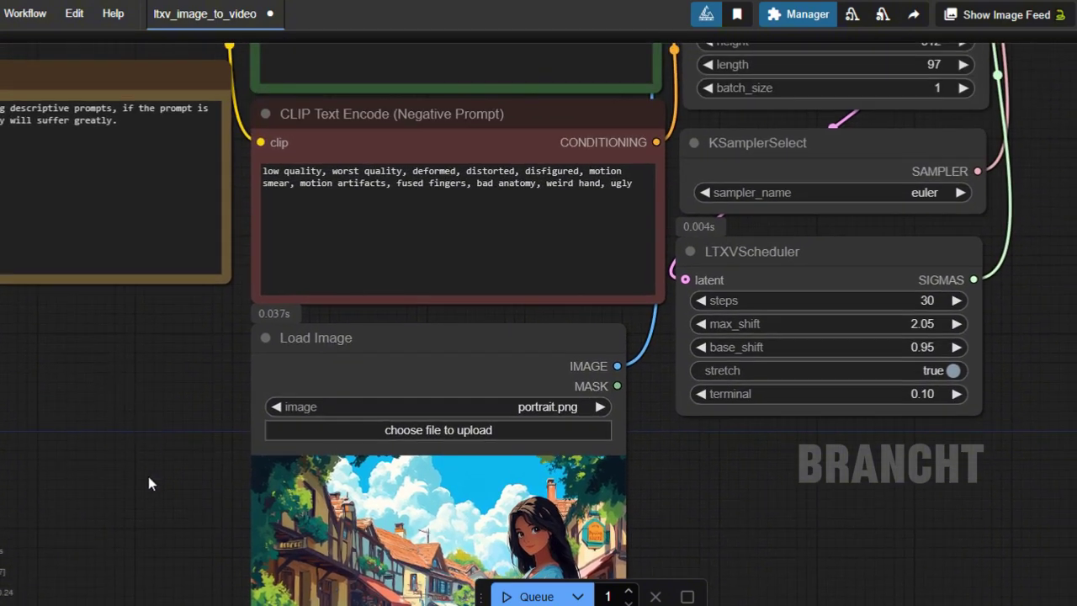
{"action": "scroll", "coordinate": [148, 483], "scroll_direction": "up", "scroll_amount": 5}
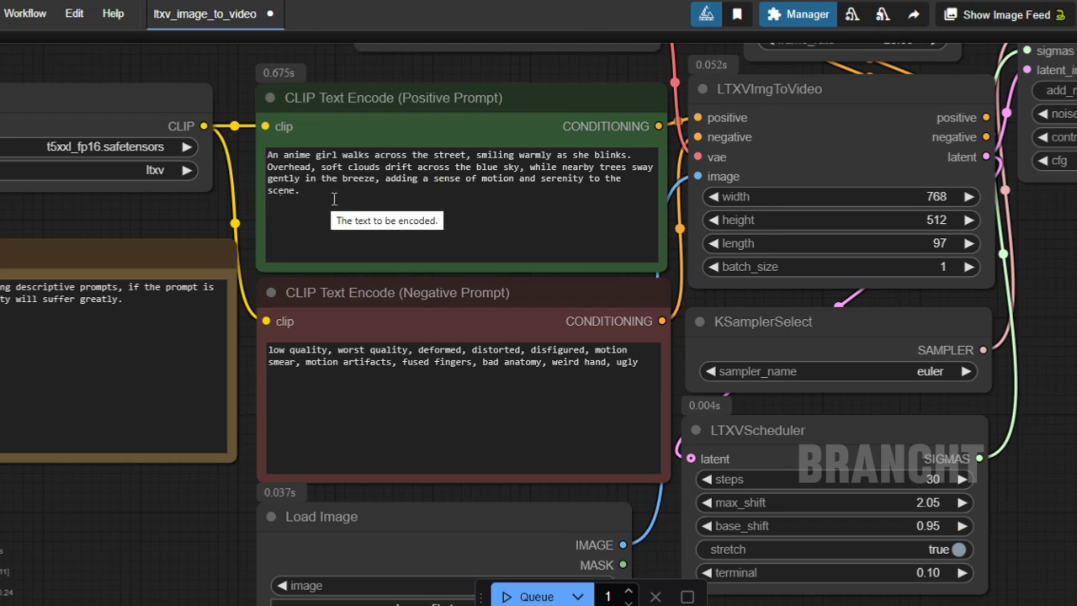
{"action": "scroll", "coordinate": [801, 366], "scroll_direction": "right", "scroll_amount": 10}
{"action": "left_click_drag", "start_coordinate": [801, 366], "coordinate": [200, 382]}
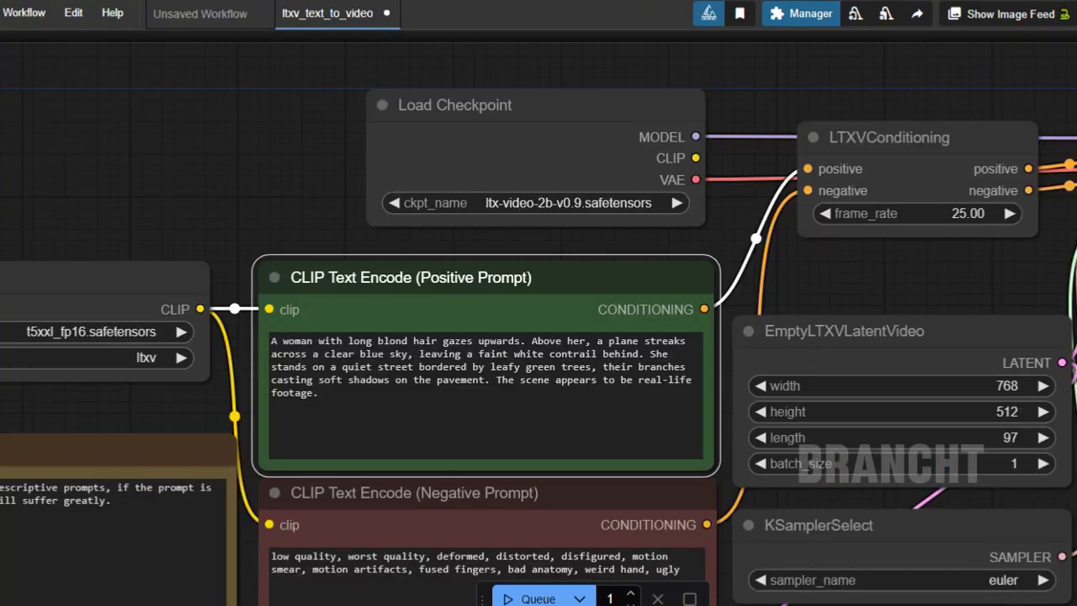
Queue the blond-woman plane-contrail text-to-video run and view its SaveAnimatedWEBP preview.
{"action": "left_click", "coordinate": [530, 599]}
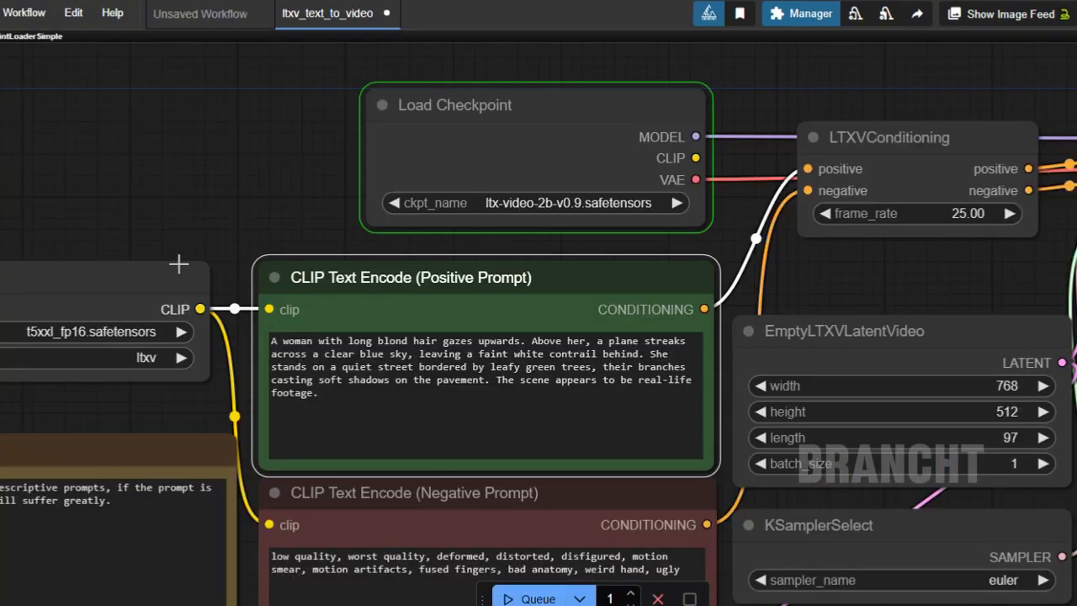
{"action": "scroll", "coordinate": [169, 199], "scroll_direction": "down", "scroll_amount": 2}
{"action": "left_click_drag", "start_coordinate": [169, 200], "coordinate": [309, 157]}
{"action": "left_click_drag", "start_coordinate": [409, 173], "coordinate": [260, 154]}
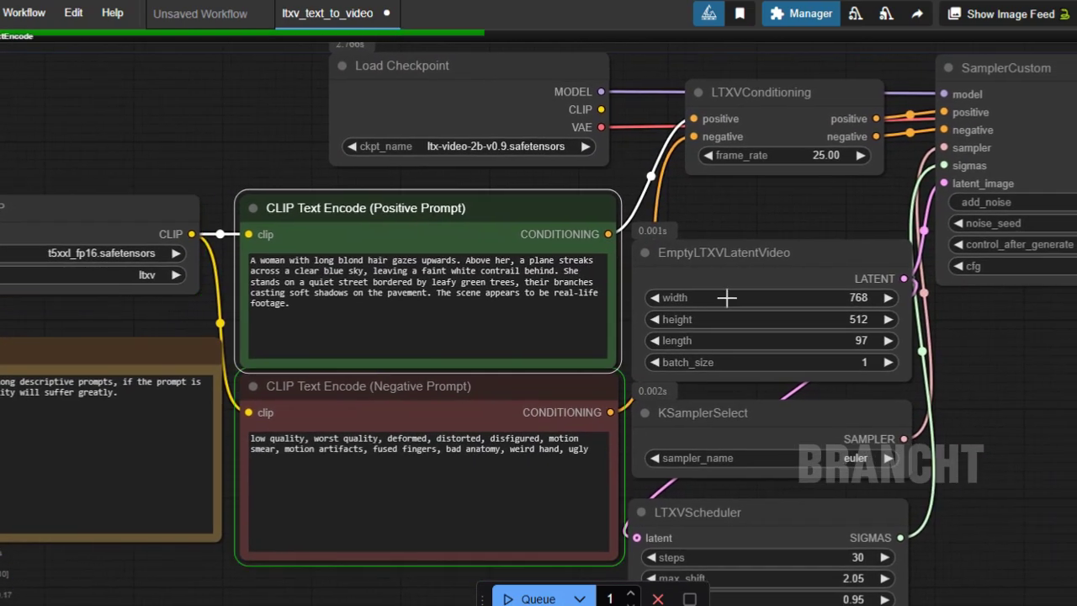
{"action": "left_click_drag", "start_coordinate": [976, 401], "coordinate": [715, 454]}
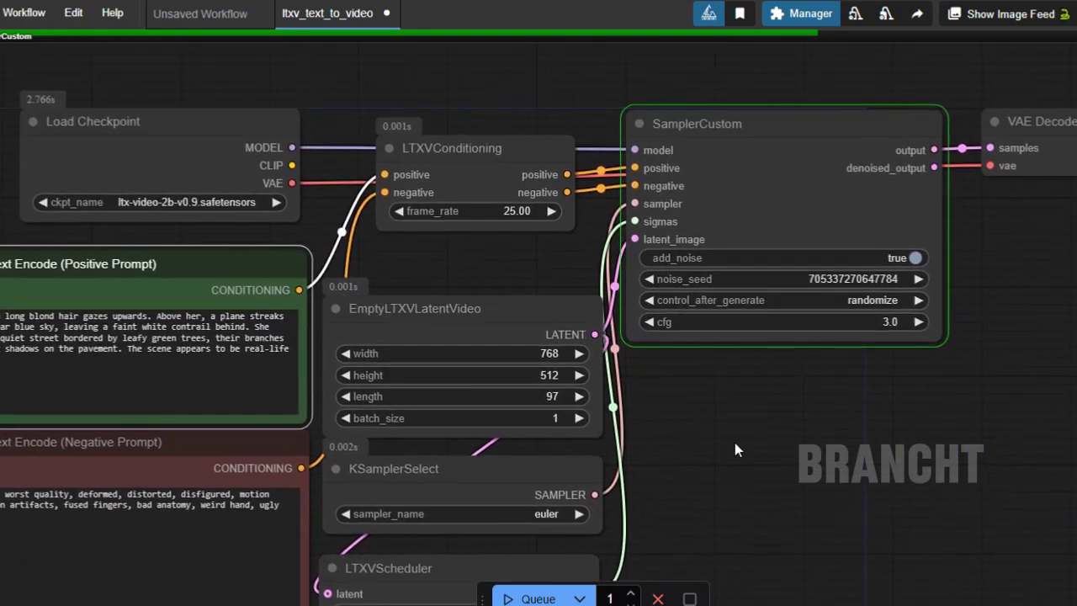
{"action": "left_click_drag", "start_coordinate": [812, 432], "coordinate": [653, 448]}
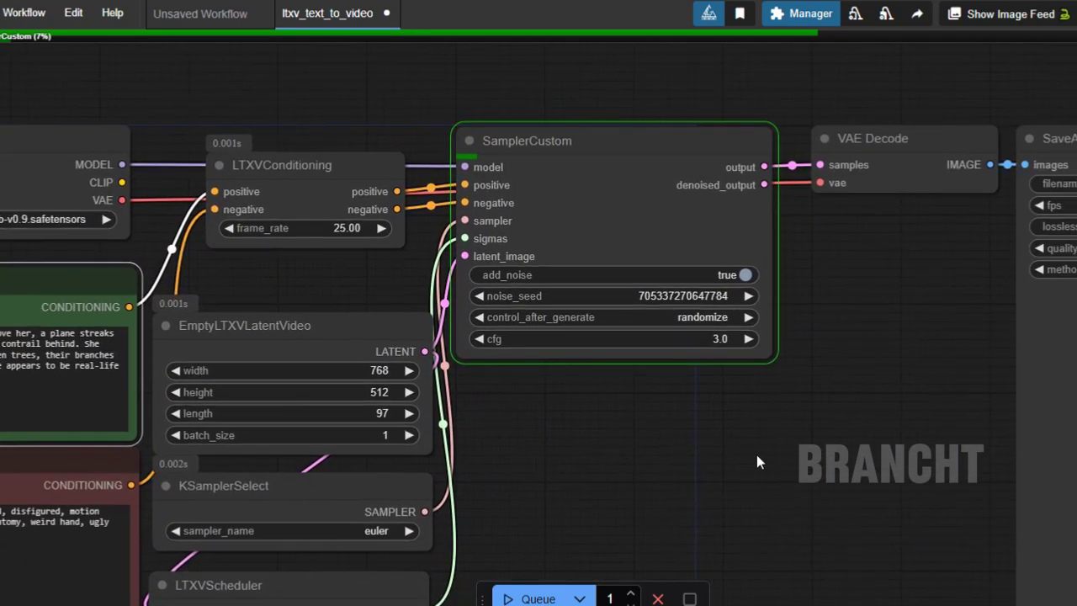
{"action": "scroll", "coordinate": [767, 466], "scroll_direction": "down", "scroll_amount": 1}
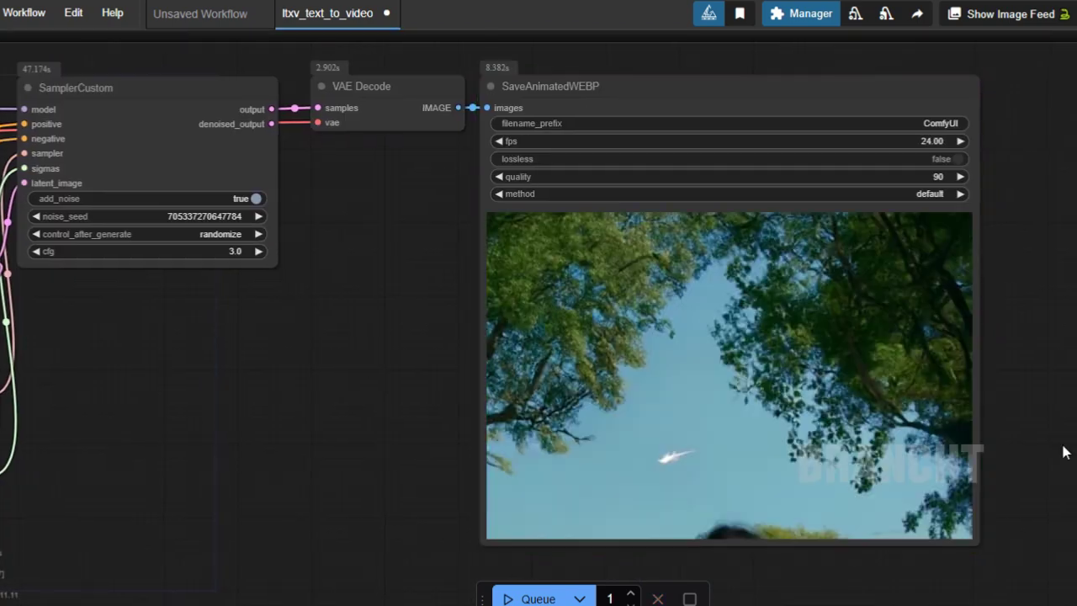
{"action": "left_click_drag", "start_coordinate": [1060, 445], "coordinate": [1069, 435]}
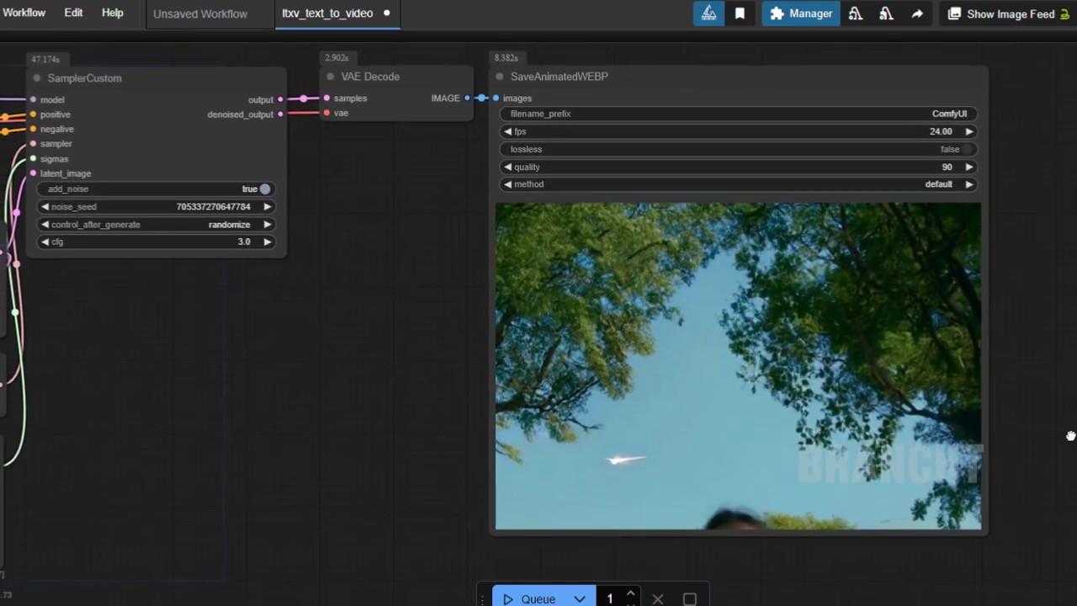